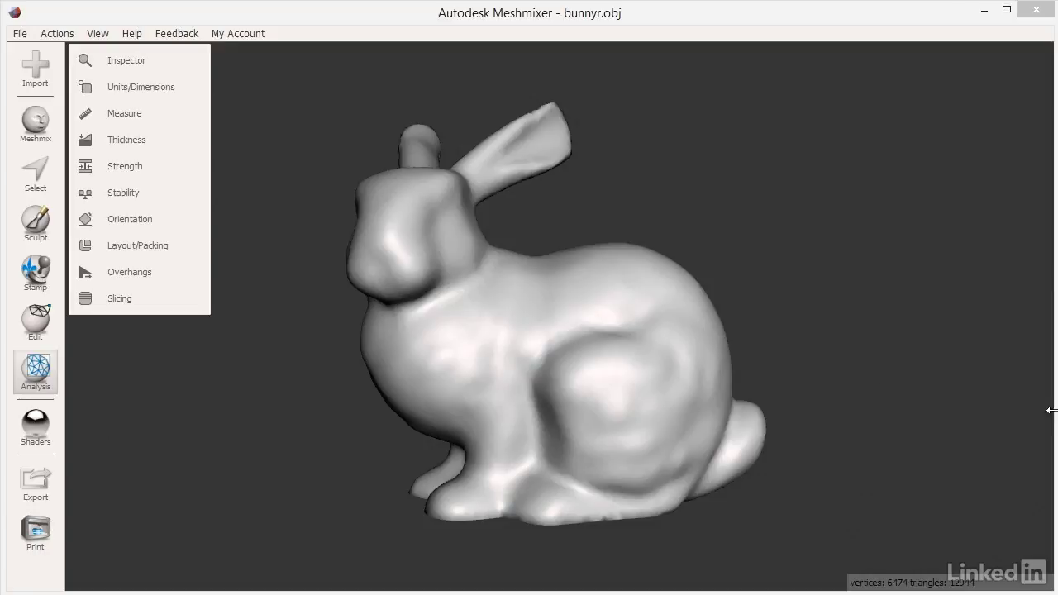
left_click(863, 365)
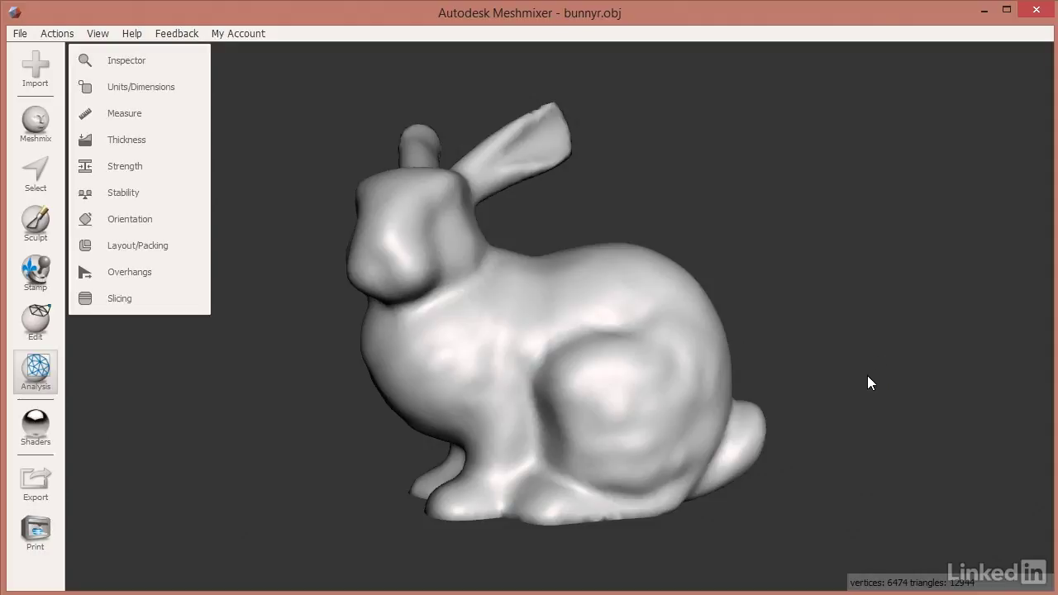
mouse_move(870, 380)
right_mouse_down()
mouse_move(829, 371)
mouse_move(907, 388)
mouse_move(889, 388)
right_mouse_up()
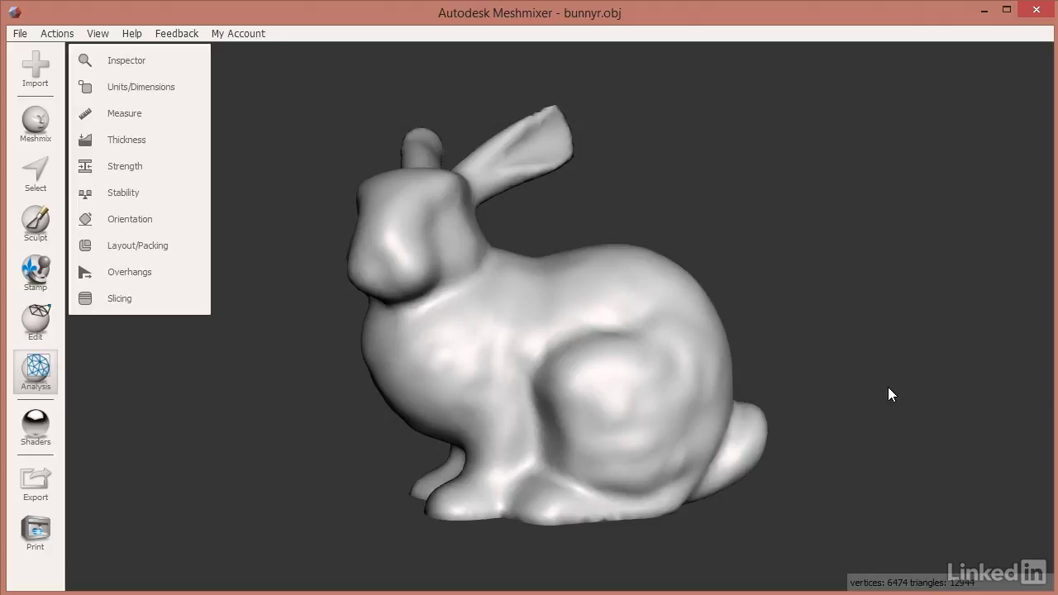
mouse_move(827, 359)
right_mouse_down()
mouse_move(782, 350)
mouse_move(908, 346)
mouse_move(836, 338)
mouse_move(841, 357)
right_mouse_up()
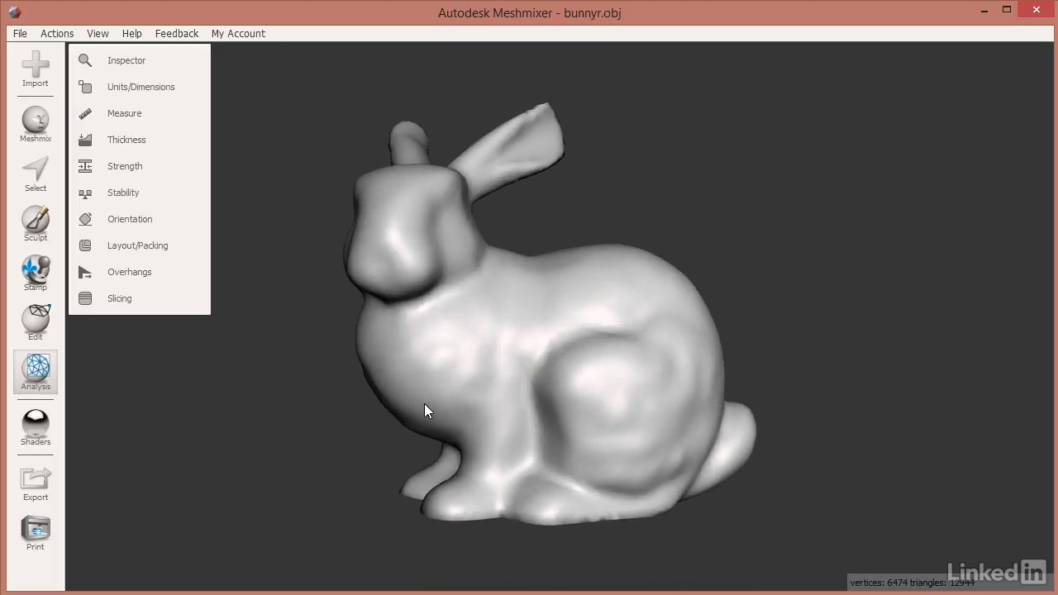
Step: Choose the Inflate brush for sculpting the bunny
left_click(37, 224)
left_click(124, 98)
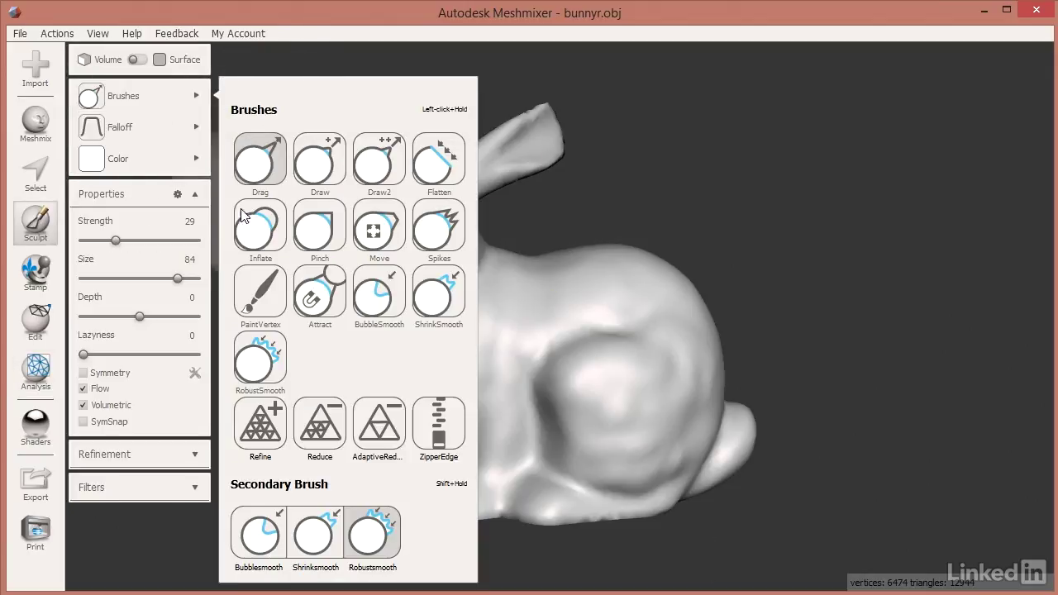
left_click(255, 234)
scroll(476, 353, "up", 5)
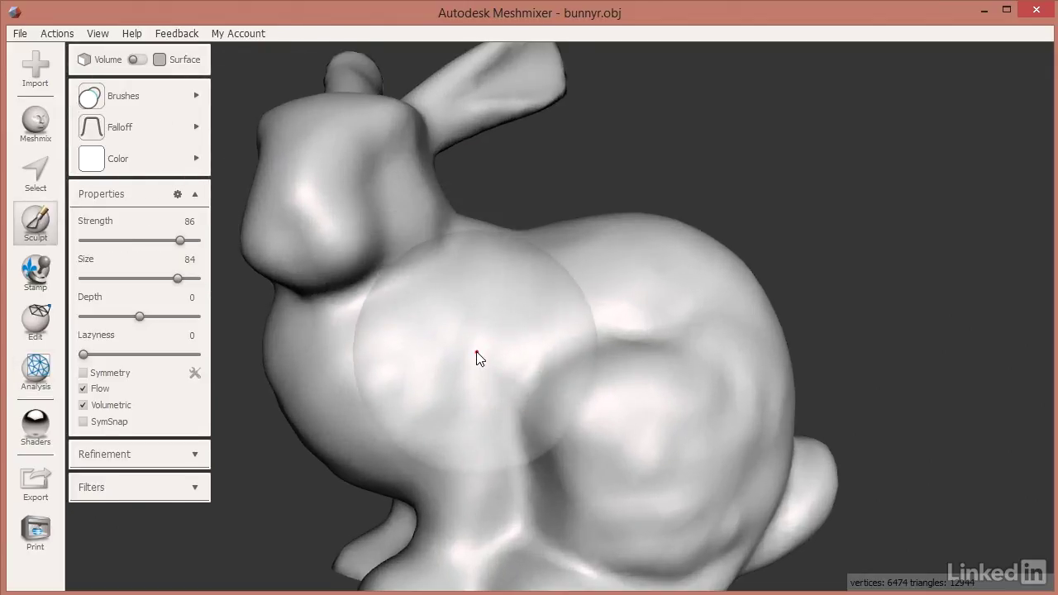
Step: Set the Inflate brush size to 62
key("bracketleft")
key("bracketleft")
key("bracketleft")
key("bracketleft")
key("bracketleft")
key("bracketleft")
key("bracketleft")
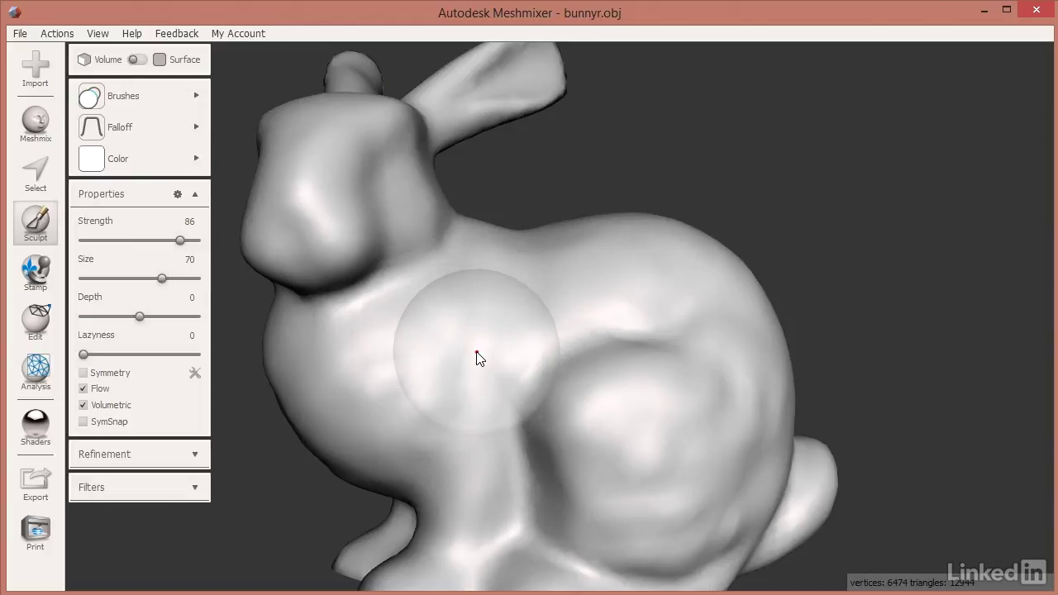
key("bracketleft")
key("bracketleft")
key("bracketleft")
key("bracketleft")
key("bracketleft")
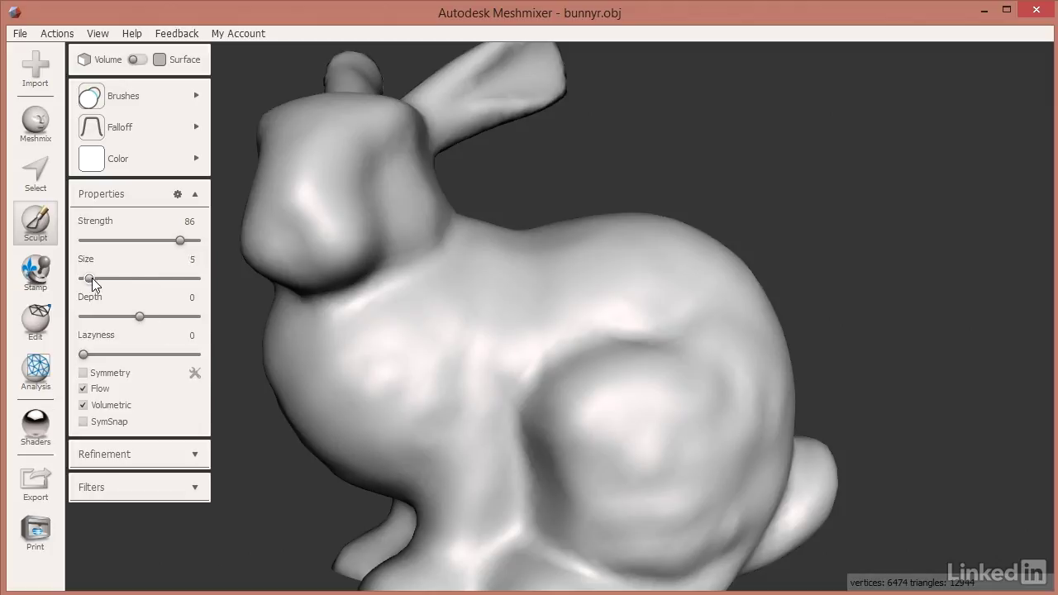
mouse_move(98, 279)
left_mouse_down()
mouse_move(174, 280)
mouse_move(140, 282)
mouse_move(155, 287)
left_mouse_up()
Step: Inflate two neighbouring rounded bulges outward from the side of the bunny's body
left_click_drag(465, 346, 557, 345)
right_click_drag(547, 320, 575, 292)
left_click_drag(588, 300, 466, 309)
mouse_move(466, 310)
right_mouse_down()
mouse_move(478, 244)
mouse_move(437, 184)
mouse_move(421, 219)
right_mouse_up()
left_click(411, 216)
scroll(457, 132, "up", 5)
middle_click_drag(426, 187, 587, 366)
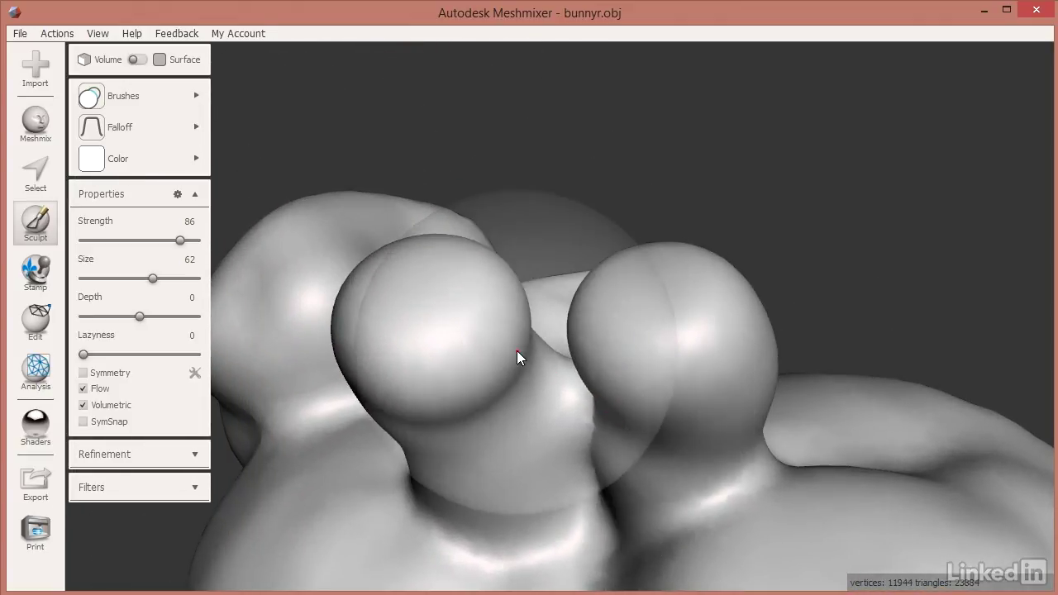
Step: Inflate the ends of the two bulges towards each other until they overlap, and leave sculpting
right_click_drag(516, 350, 530, 271)
mouse_move(539, 272)
left_mouse_down()
mouse_move(637, 293)
mouse_move(652, 270)
mouse_move(562, 284)
mouse_move(667, 277)
mouse_move(521, 268)
left_mouse_up()
mouse_move(484, 256)
right_mouse_down()
mouse_move(432, 198)
mouse_move(529, 199)
mouse_move(454, 374)
mouse_move(576, 438)
mouse_move(610, 501)
mouse_move(541, 258)
mouse_move(419, 233)
mouse_move(491, 229)
right_mouse_up()
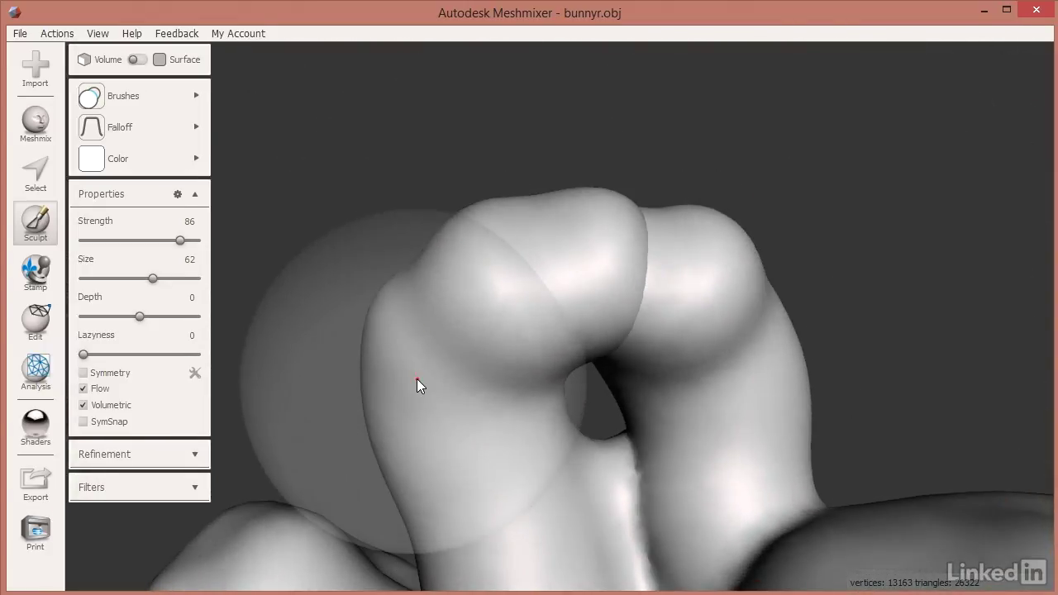
key("Escape")
Step: Turn on the wireframe display and inspect the seam where the two bulges meet
right_click_drag(417, 380, 494, 476)
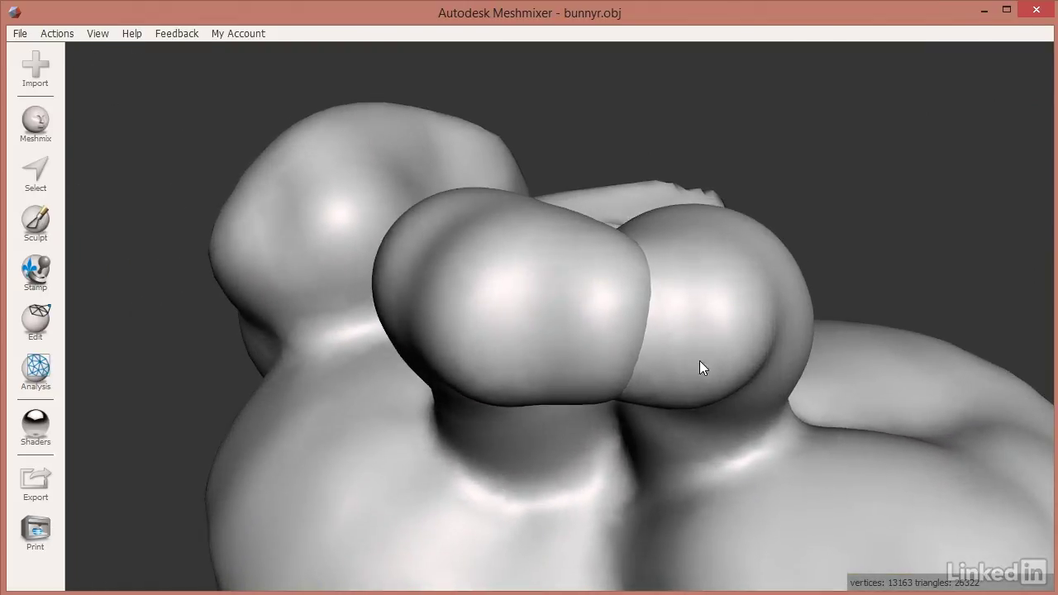
right_click_drag(622, 273, 658, 330)
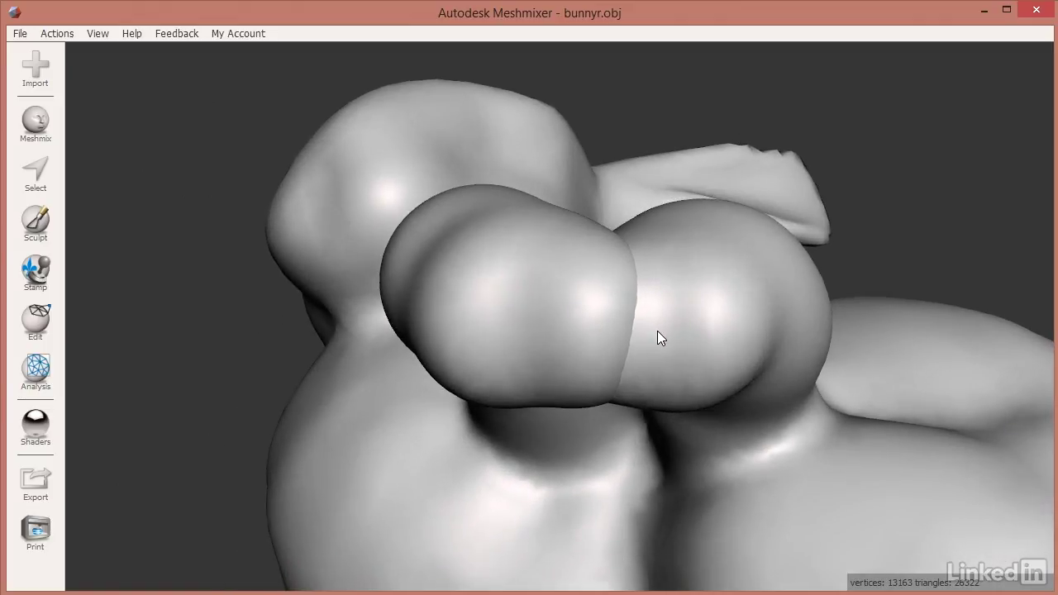
key("w")
right_click_drag(654, 348, 689, 308)
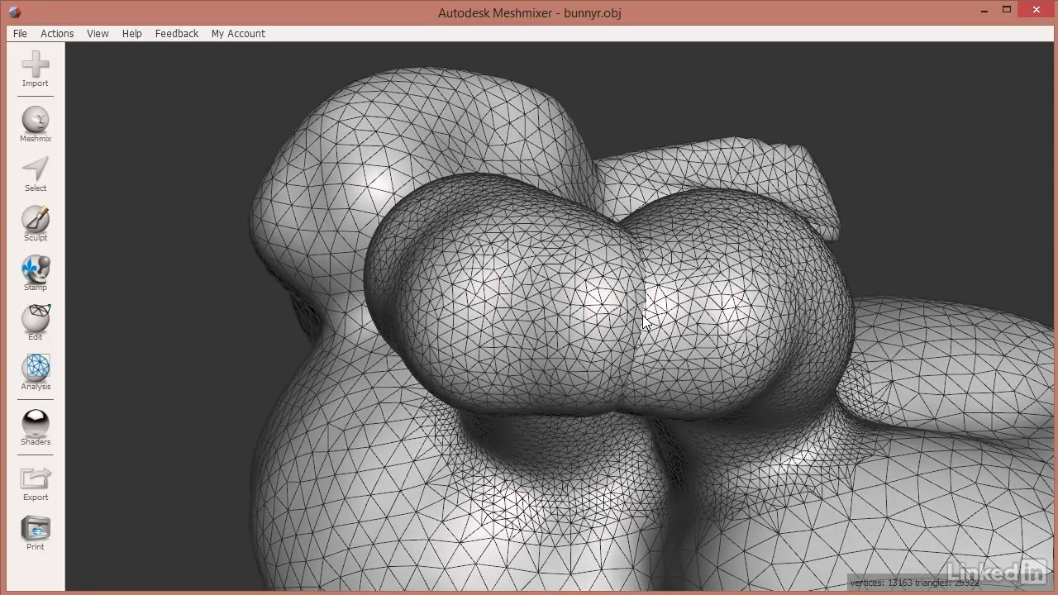
key("c")
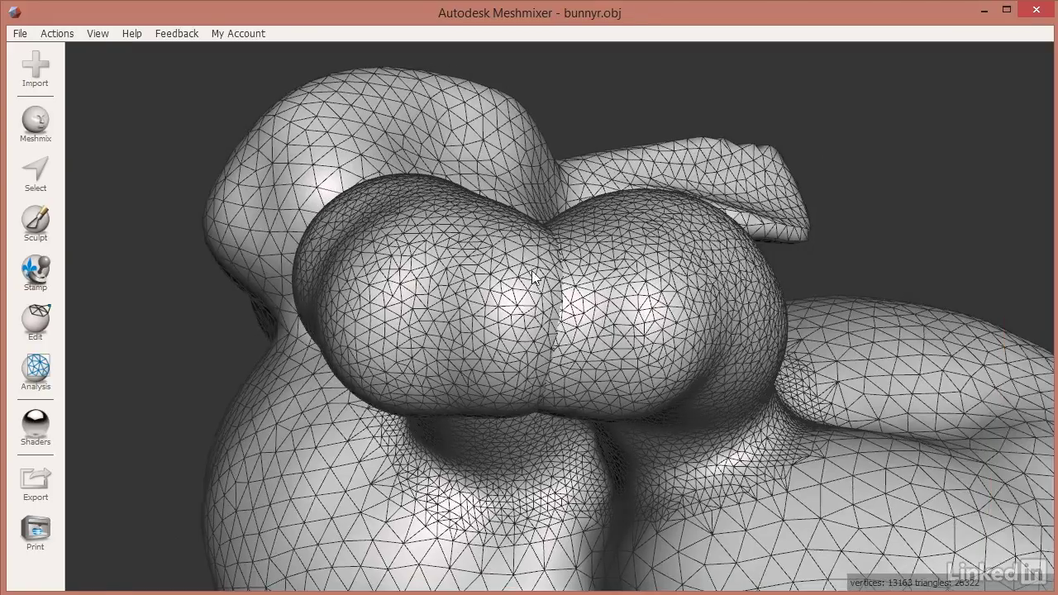
scroll(529, 322, "up", 10)
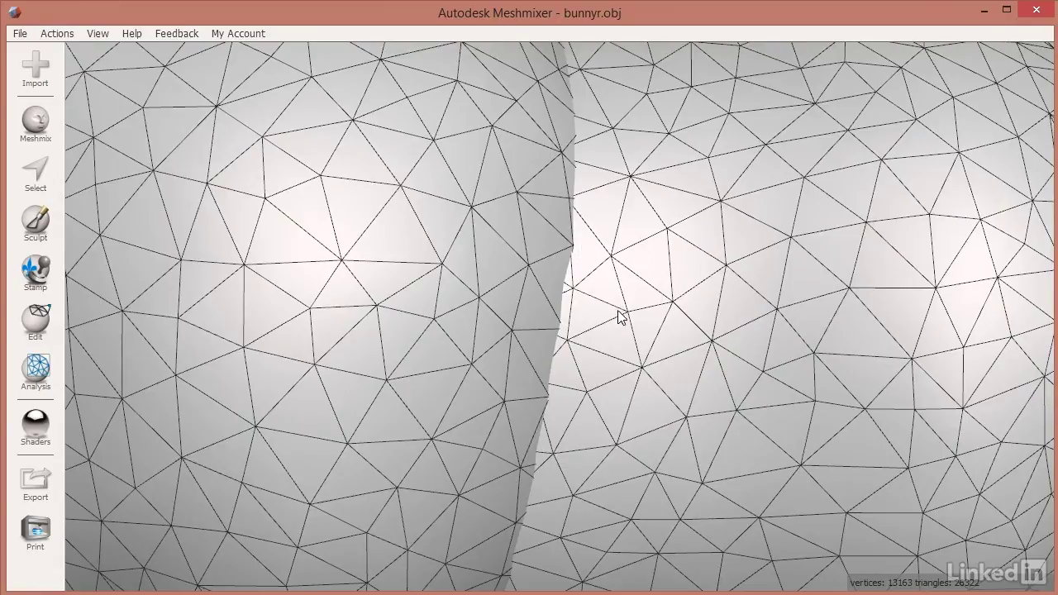
scroll(613, 321, "down", 5)
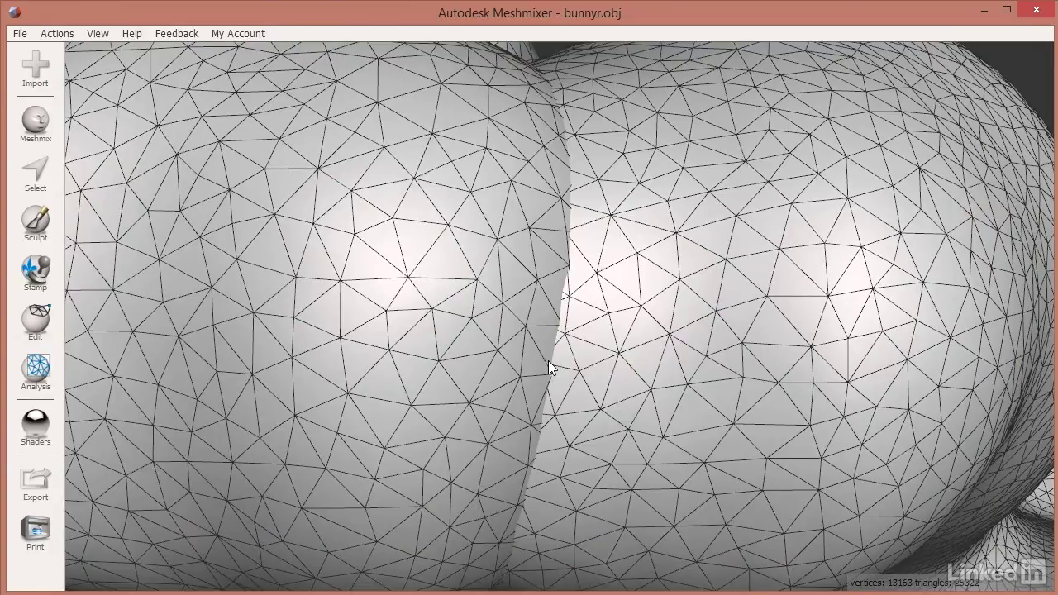
scroll(564, 381, "down", 5)
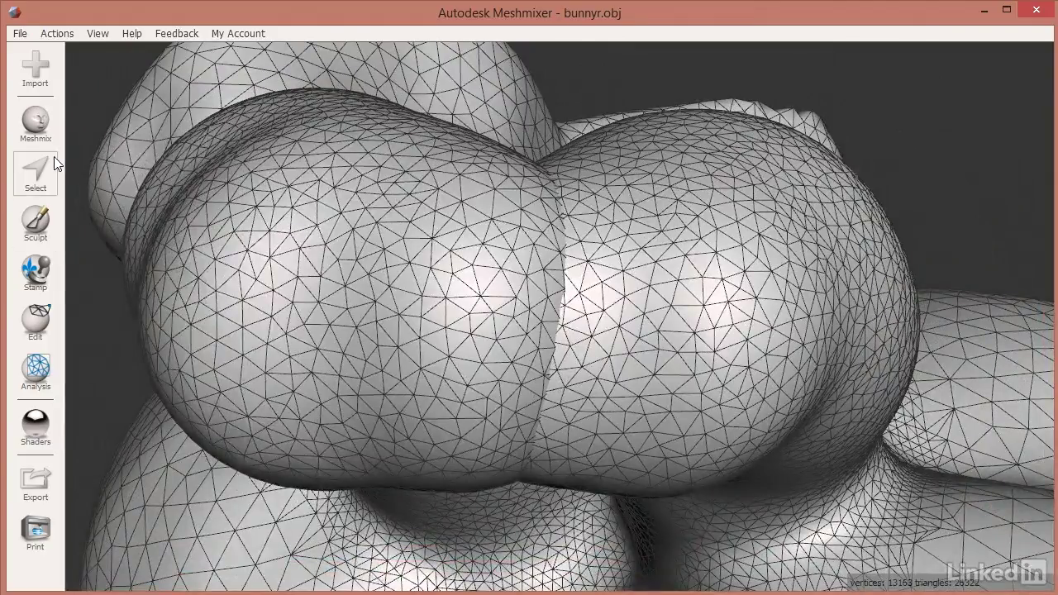
Step: Select a patch of faces across the seam between the bulges with the Unwrap Brush at size 32 and delete it
left_click(56, 163)
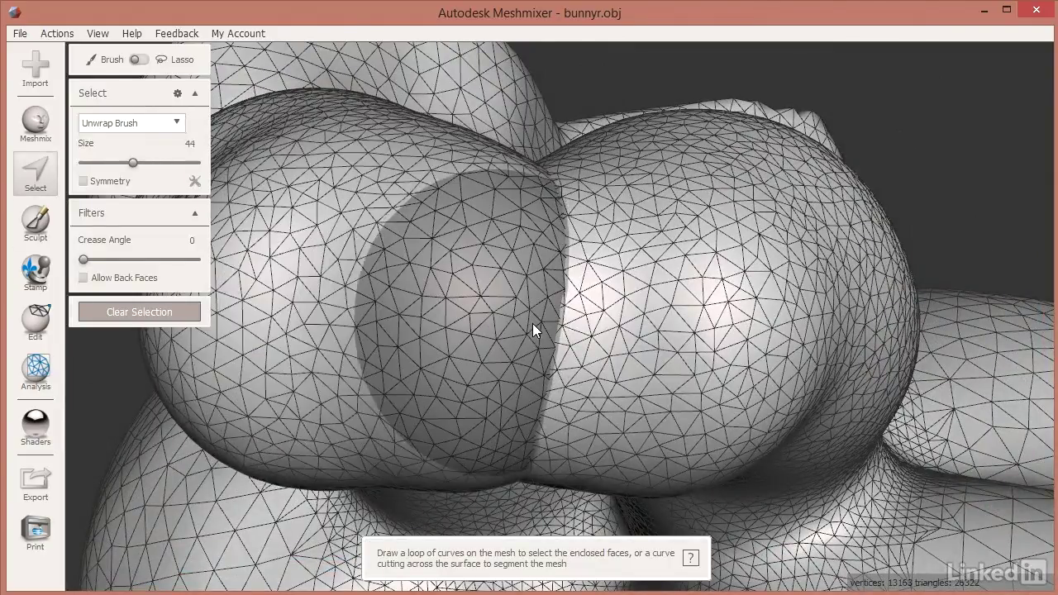
scroll(533, 323, "down", 1)
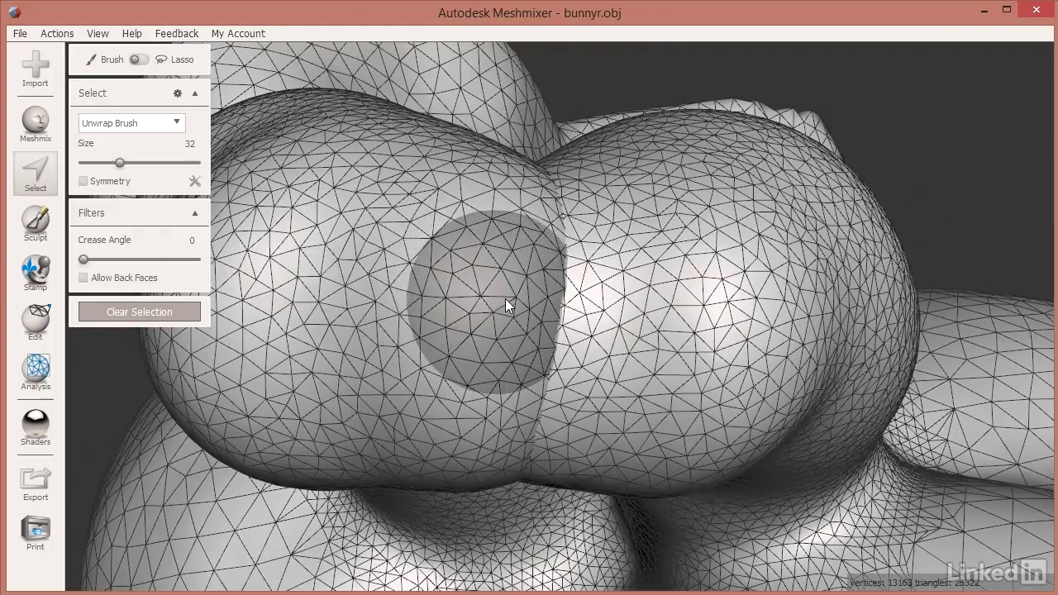
left_click(552, 296)
mouse_move(567, 303)
left_mouse_down()
mouse_move(578, 300)
mouse_move(541, 314)
mouse_move(571, 306)
left_mouse_up()
key("Delete")
Step: Examine the overlapping surfaces inside the bulges through the deleted patch from several angles
mouse_move(555, 317)
right_mouse_down()
mouse_move(414, 213)
mouse_move(360, 225)
mouse_move(339, 267)
mouse_move(362, 312)
mouse_move(394, 331)
mouse_move(466, 334)
right_mouse_up()
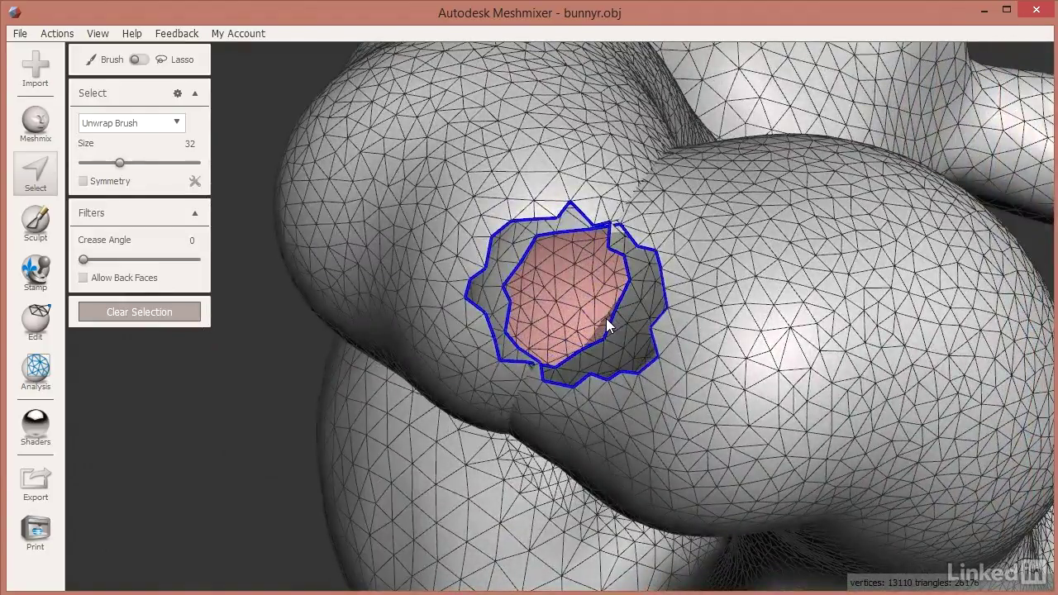
right_click_drag(530, 335, 524, 305)
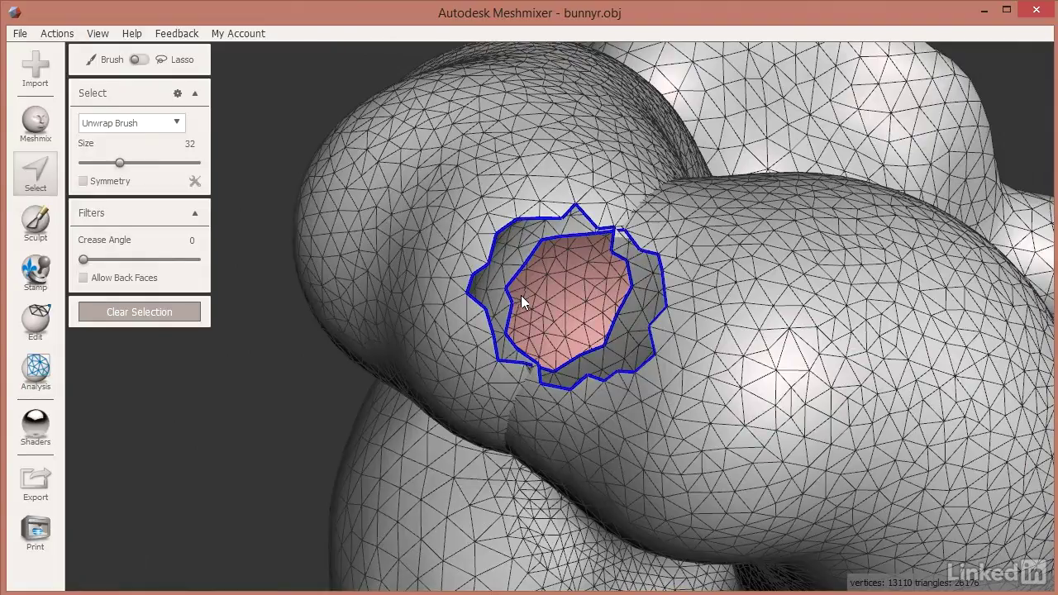
right_click_drag(530, 306, 565, 312)
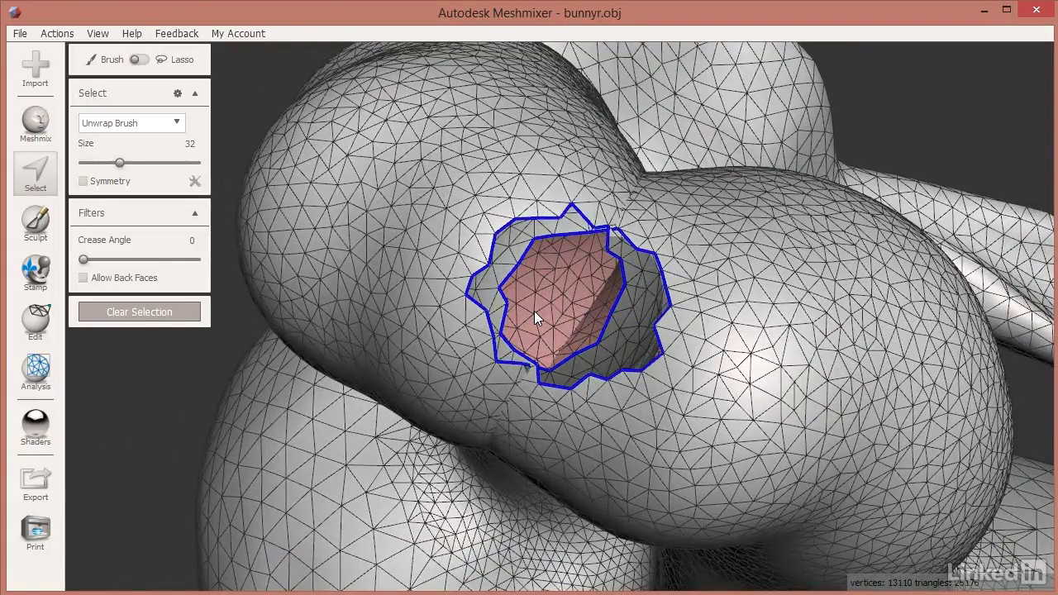
right_click_drag(534, 311, 581, 354)
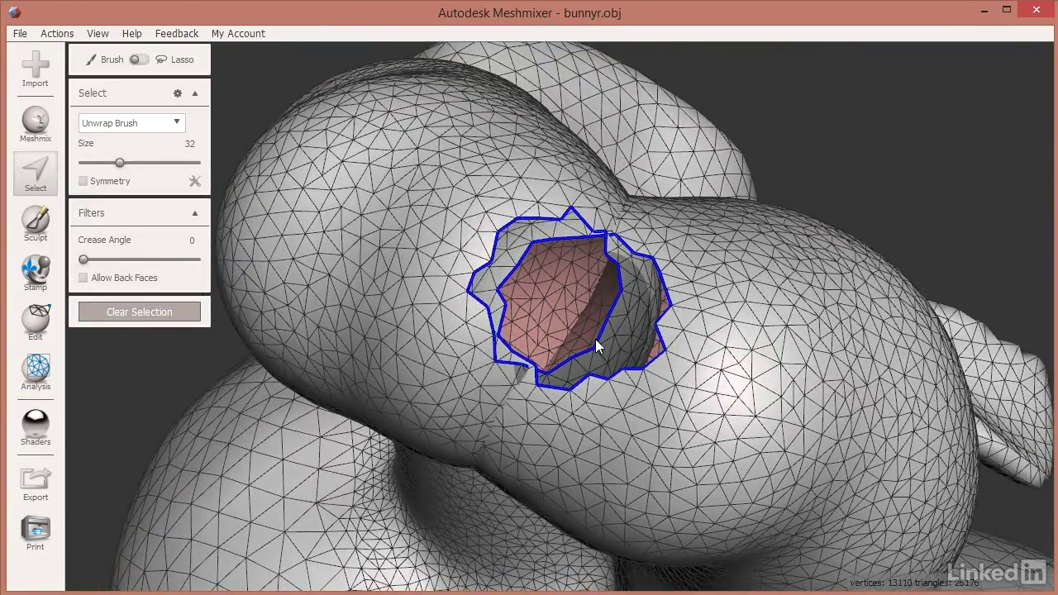
right_click_drag(585, 354, 611, 354)
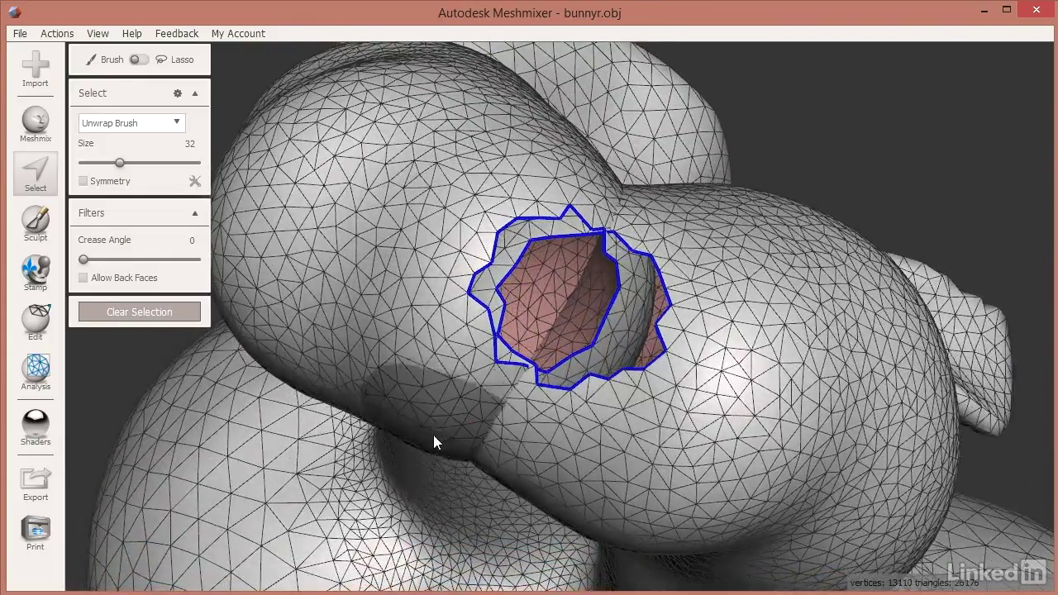
scroll(431, 447, "down", 3)
right_click_drag(443, 398, 449, 283)
Step: Push the inner face of the ear's tip inward through the back of the ear with the Inflate brush at size 46
left_click(36, 221)
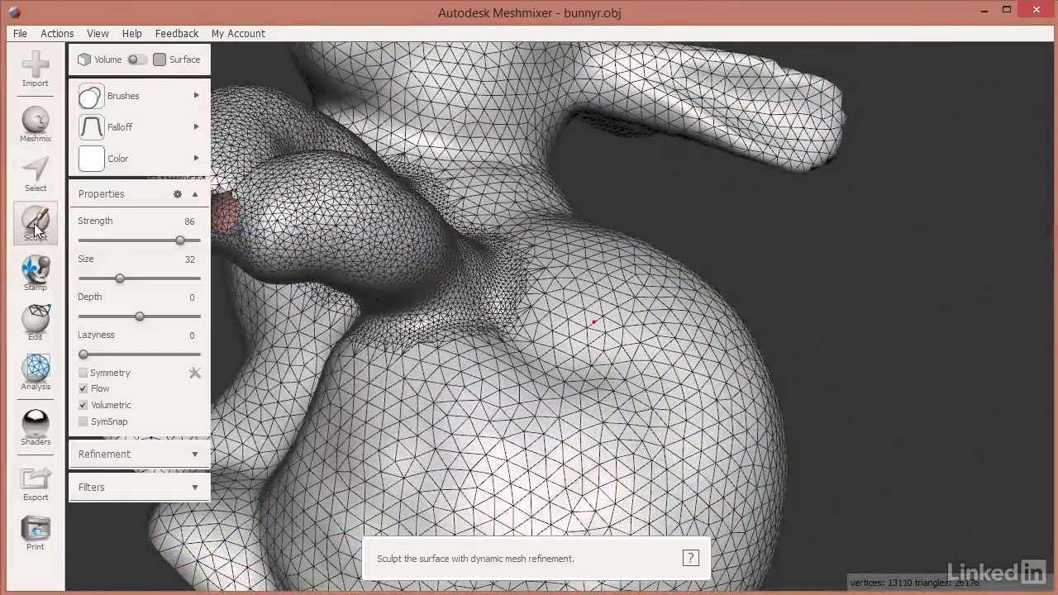
left_click(127, 99)
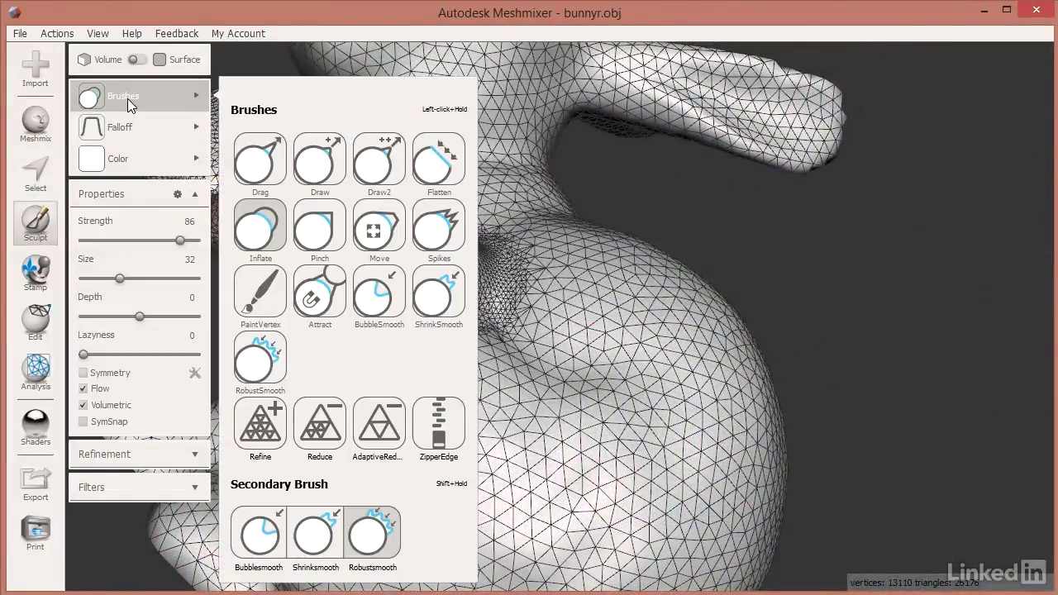
left_click(263, 235)
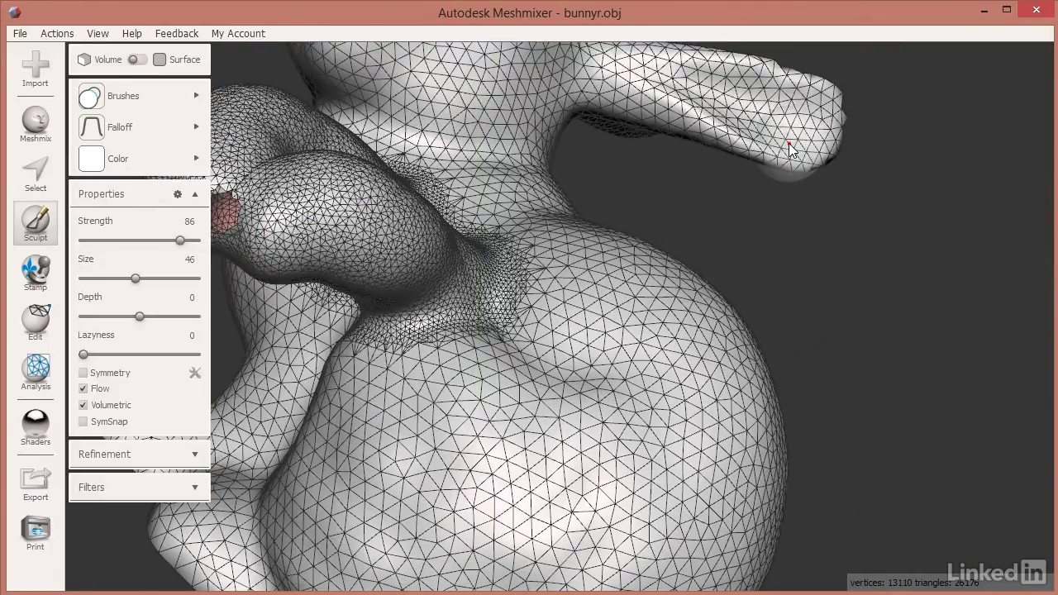
scroll(789, 151, "down", 5)
scroll(579, 265, "up", 8)
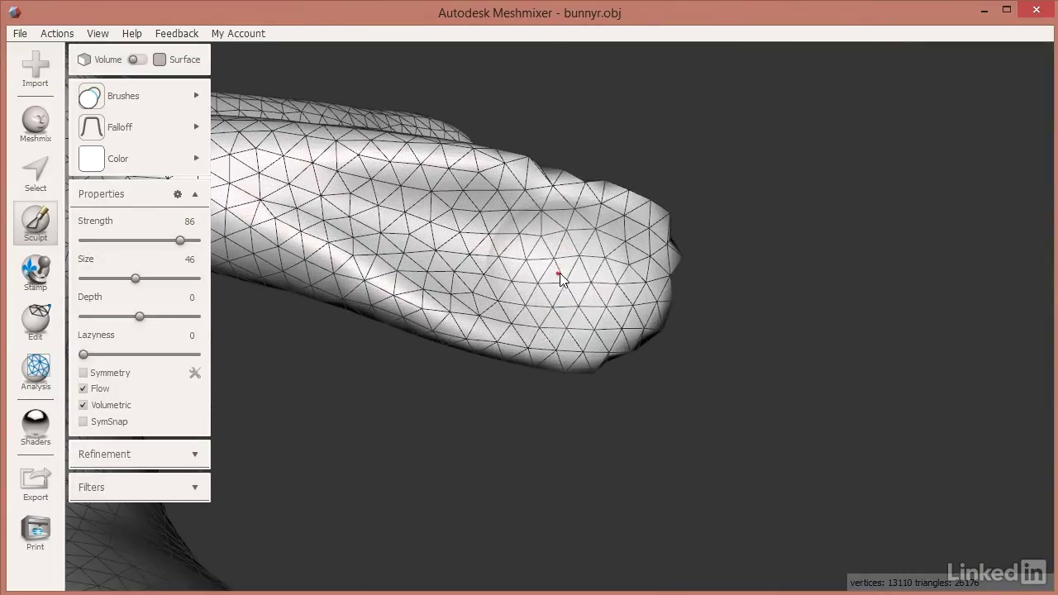
mouse_move(569, 278)
left_mouse_down()
mouse_move(567, 305)
mouse_move(506, 238)
mouse_move(548, 310)
mouse_move(569, 270)
mouse_move(468, 253)
mouse_move(526, 300)
left_mouse_up()
mouse_move(527, 300)
right_mouse_down()
mouse_move(160, 288)
mouse_move(489, 291)
mouse_move(508, 281)
right_mouse_up()
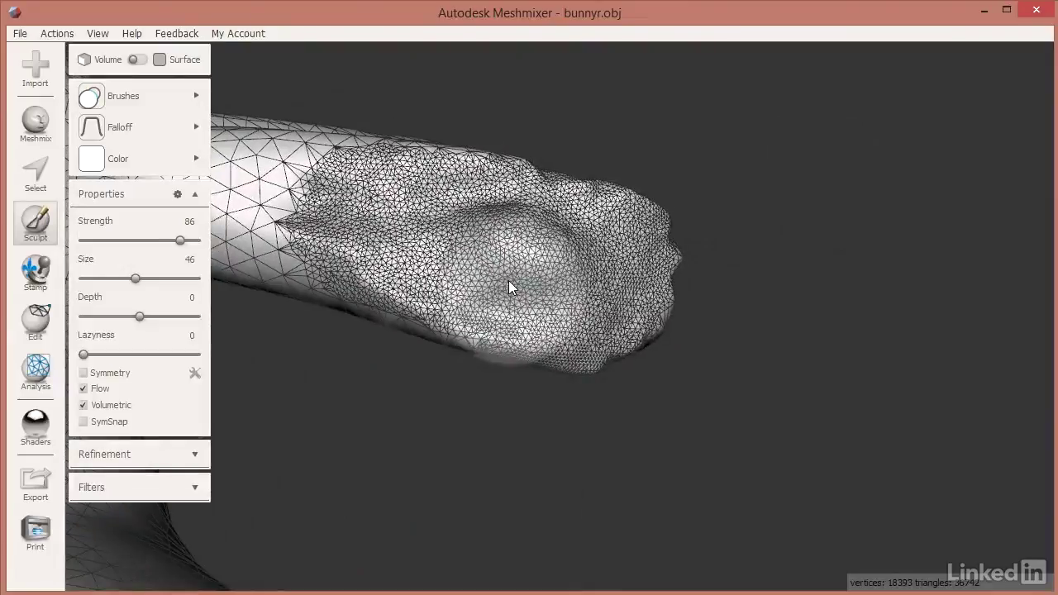
mouse_move(509, 280)
left_mouse_down()
mouse_move(512, 250)
mouse_move(497, 250)
mouse_move(567, 267)
mouse_move(485, 246)
mouse_move(541, 243)
mouse_move(570, 267)
mouse_move(532, 259)
mouse_move(527, 271)
mouse_move(544, 266)
left_mouse_up()
right_click_drag(544, 266, 541, 238)
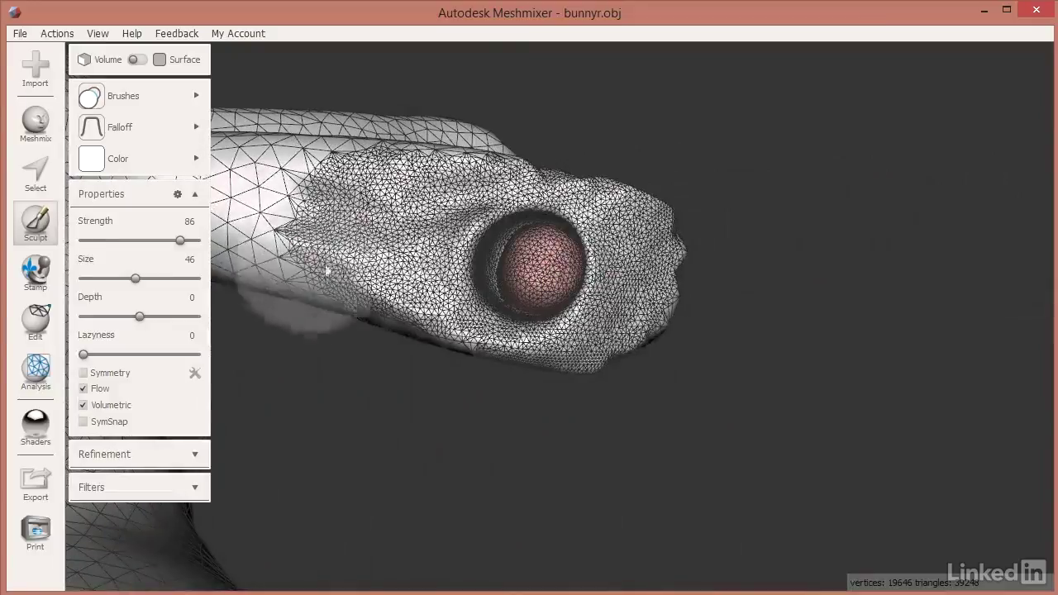
Step: Examine the hollow in the ear's tip from behind and in front to see how its surfaces cross
mouse_move(618, 318)
right_mouse_down()
mouse_move(397, 295)
mouse_move(207, 297)
mouse_move(367, 300)
mouse_move(513, 347)
mouse_move(585, 352)
mouse_move(544, 254)
mouse_move(463, 211)
mouse_move(504, 210)
mouse_move(224, 220)
right_mouse_up()
right_click_drag(496, 239, 641, 263)
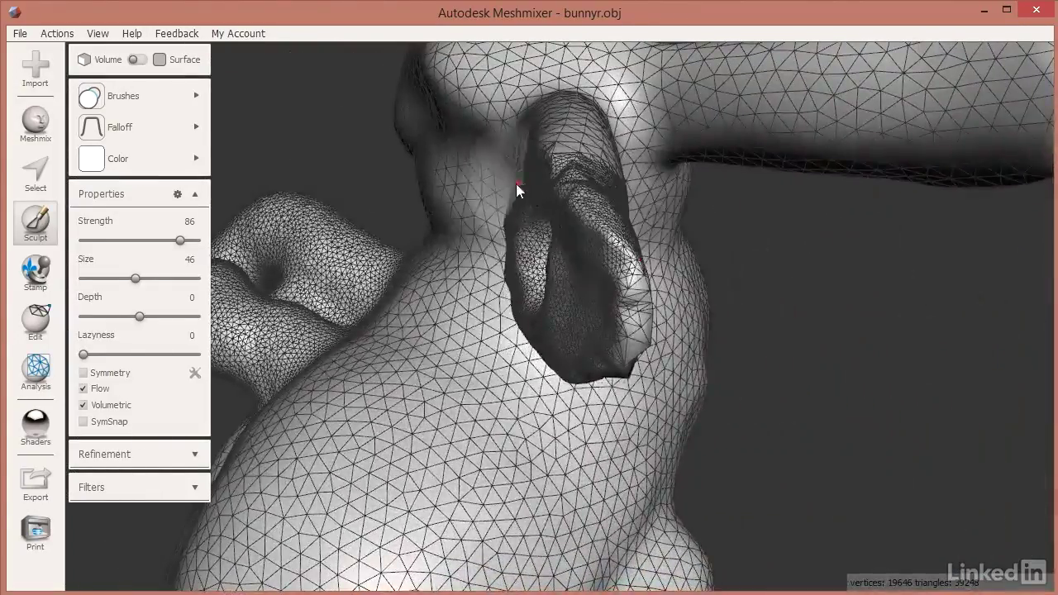
mouse_move(630, 199)
left_mouse_down()
mouse_move(615, 206)
mouse_move(635, 194)
mouse_move(617, 218)
mouse_move(633, 231)
mouse_move(428, 236)
mouse_move(608, 286)
left_mouse_up()
right_click_drag(608, 286, 823, 288)
scroll(593, 240, "up", 4)
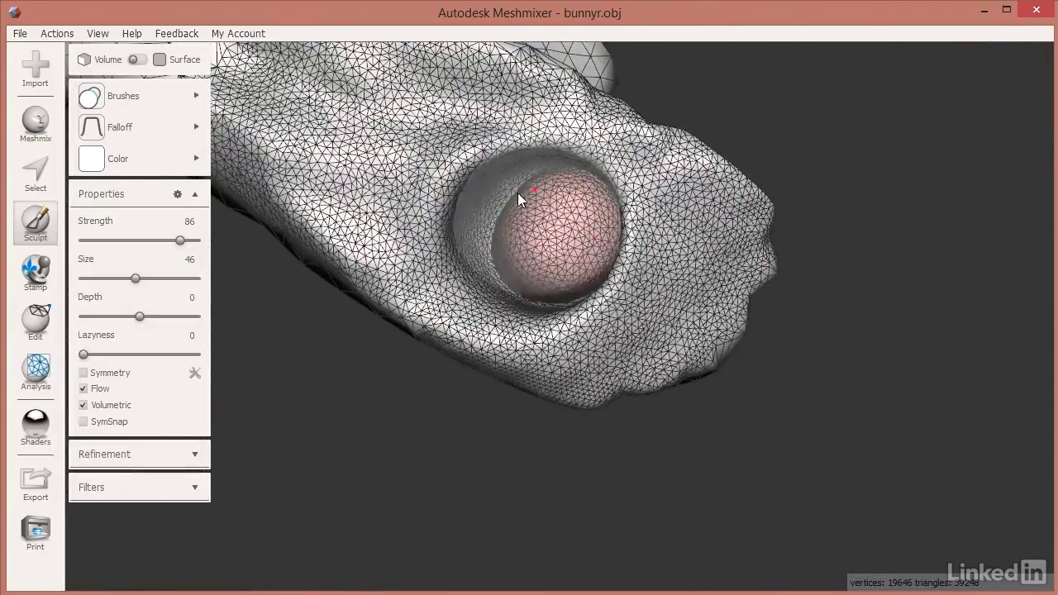
left_click_drag(483, 240, 308, 126)
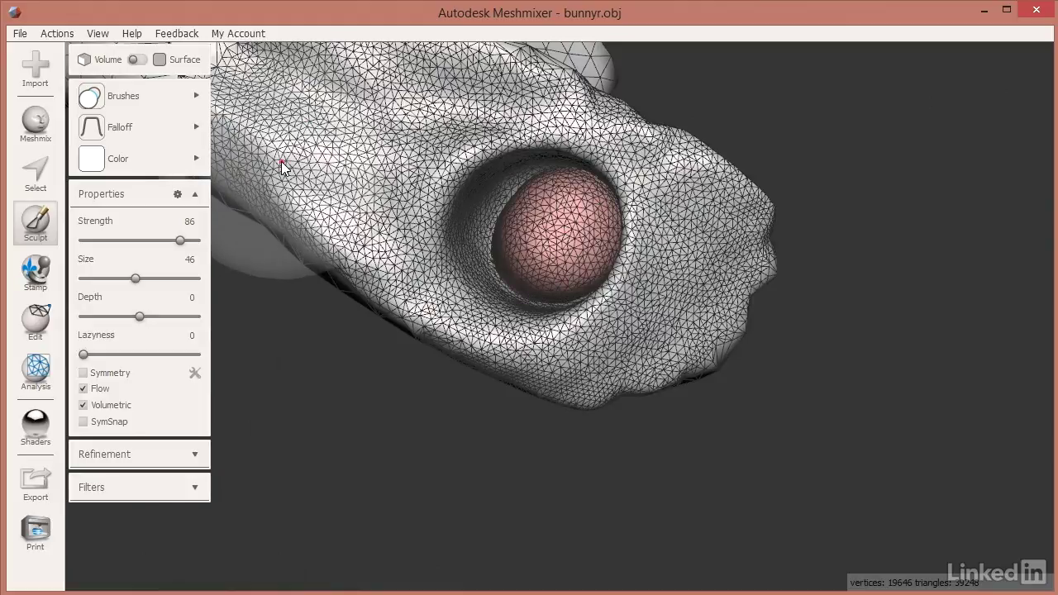
scroll(343, 166, "down", 5)
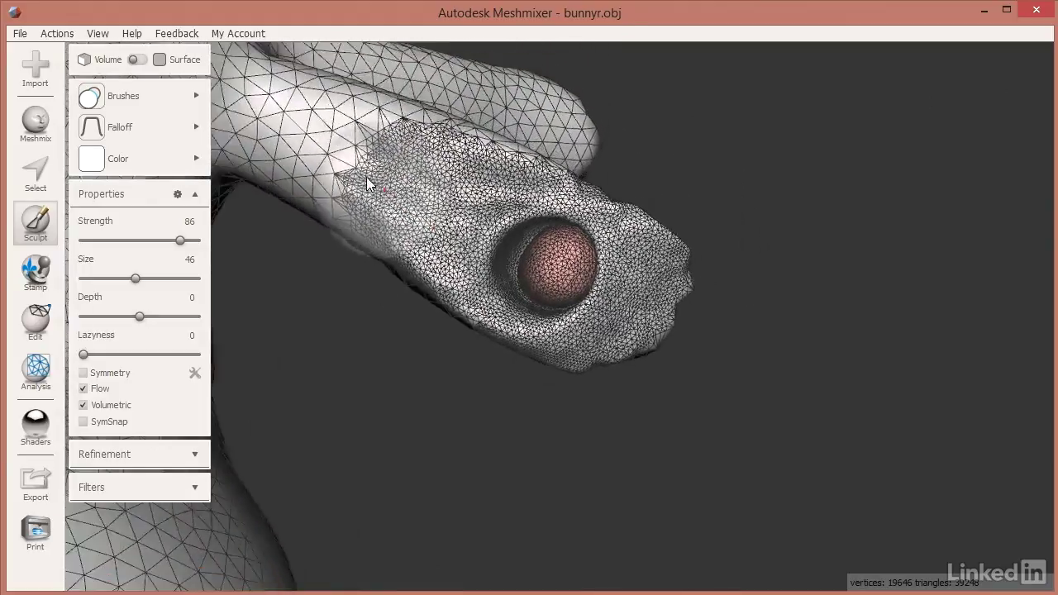
right_click_drag(428, 197, 430, 221)
scroll(564, 279, "up", 4)
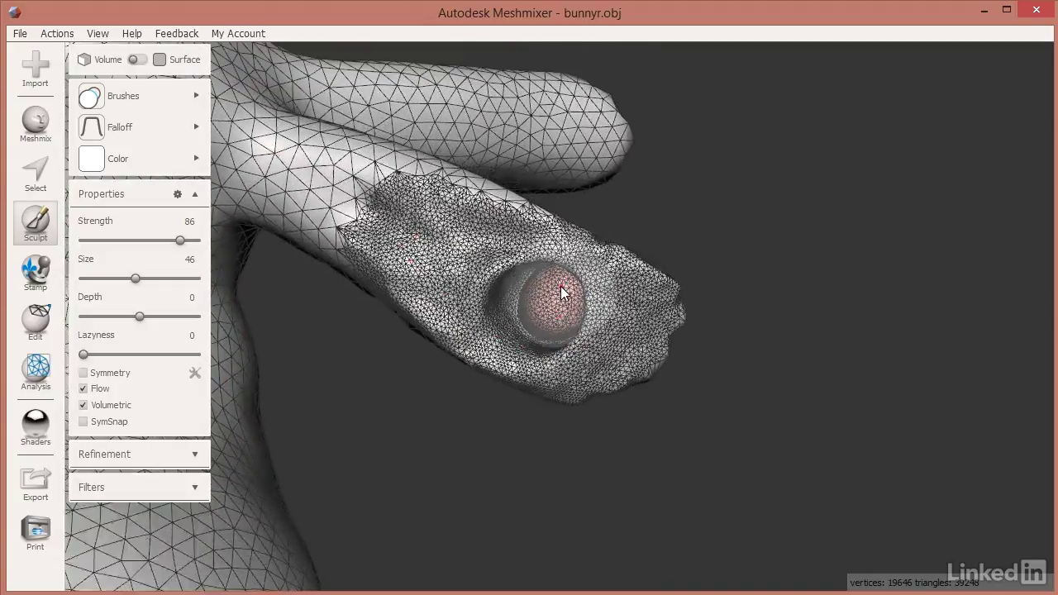
scroll(552, 292, "up", 5)
right_click_drag(538, 285, 430, 332)
scroll(398, 242, "down", 2)
scroll(431, 329, "down", 2)
Step: Display the available shaders and examine the inside-out surface bulging through the back of the ear's tip
left_click(49, 434)
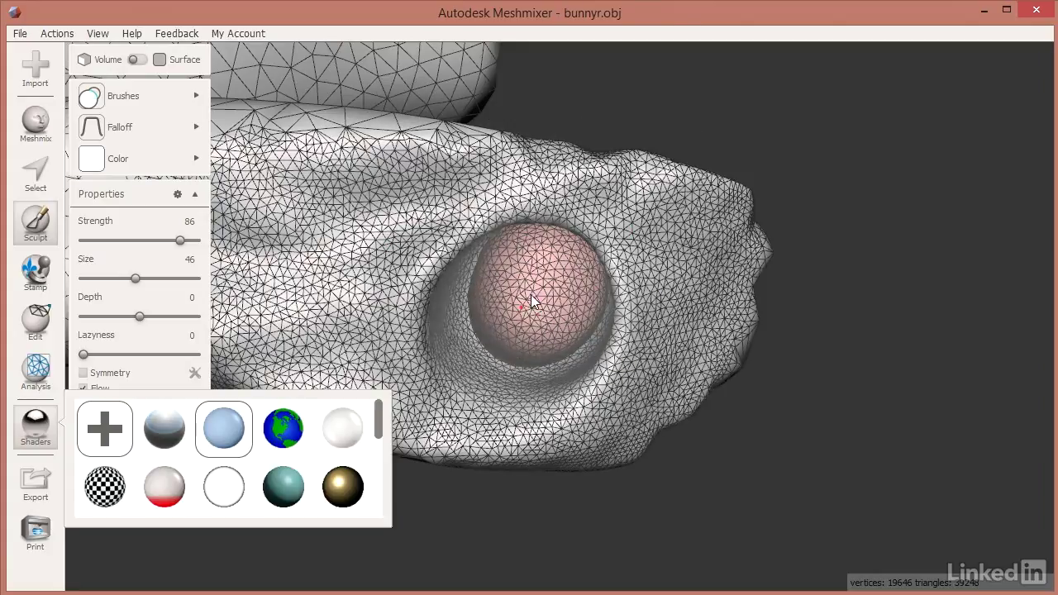
right_click_drag(663, 319, 531, 288)
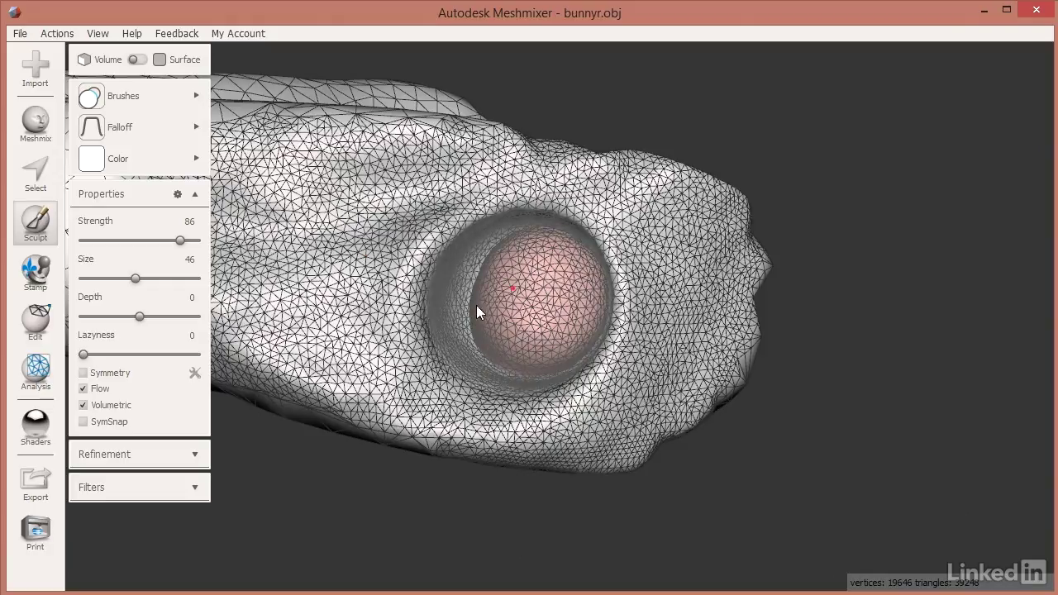
scroll(351, 299, "down", 7)
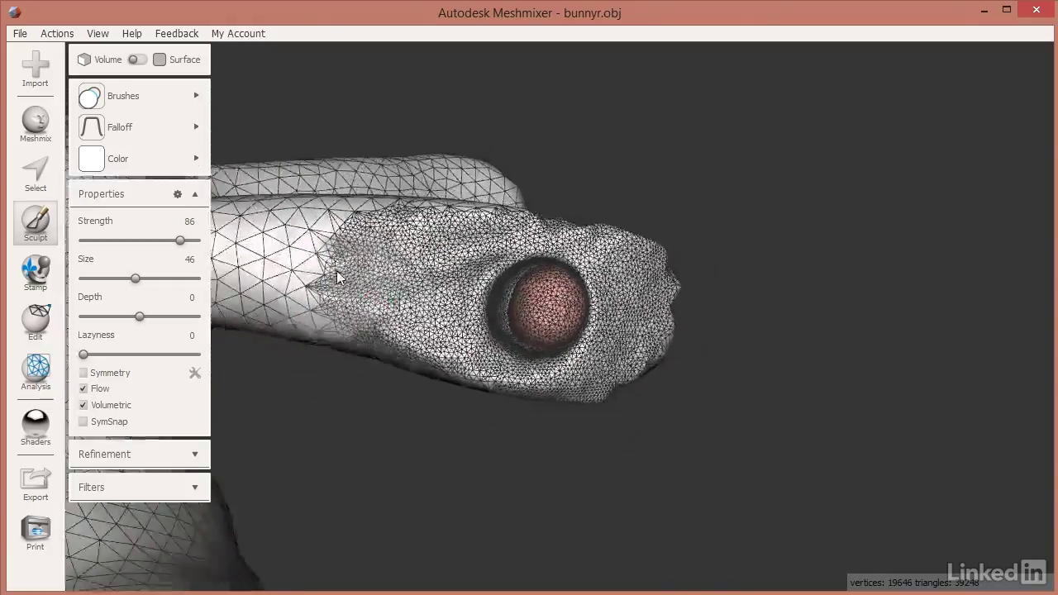
Step: Pull the surface on the side of the bunny's head into tangled, overlapping faces with the Drag brush at size 46
mouse_move(344, 275)
middle_mouse_down()
mouse_move(697, 308)
mouse_move(831, 303)
middle_mouse_up()
left_click(122, 105)
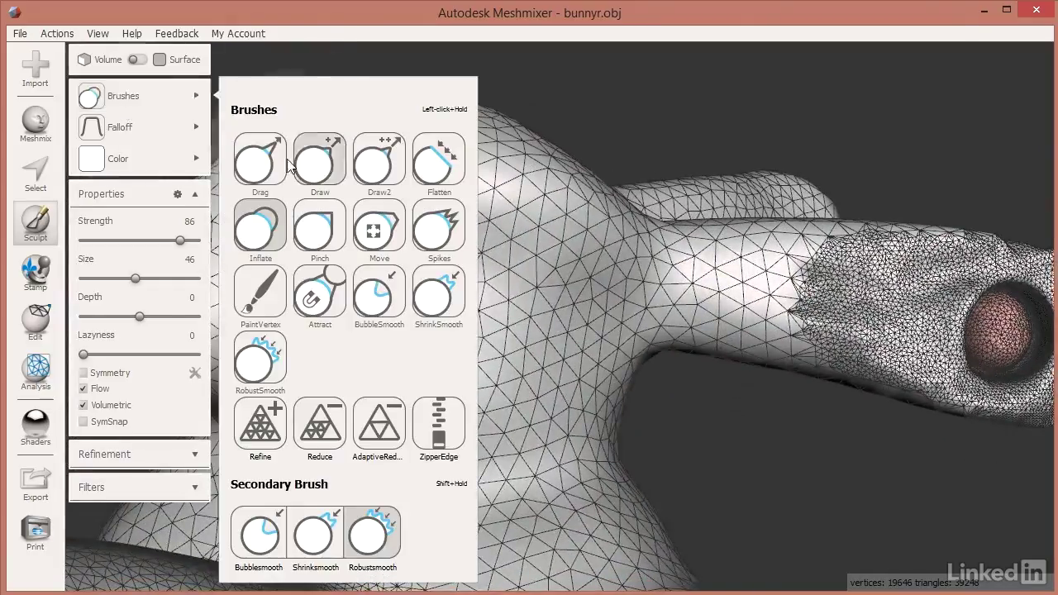
left_click(261, 172)
mouse_move(496, 303)
left_mouse_down()
mouse_move(487, 300)
mouse_move(496, 283)
mouse_move(472, 278)
mouse_move(520, 299)
mouse_move(483, 266)
mouse_move(467, 304)
mouse_move(491, 304)
mouse_move(510, 278)
mouse_move(506, 241)
mouse_move(459, 250)
mouse_move(466, 281)
mouse_move(534, 300)
mouse_move(555, 243)
mouse_move(477, 265)
mouse_move(488, 240)
left_mouse_up()
mouse_move(487, 239)
right_mouse_down()
mouse_move(320, 286)
mouse_move(267, 343)
mouse_move(327, 286)
mouse_move(260, 194)
mouse_move(356, 207)
mouse_move(438, 281)
mouse_move(455, 281)
mouse_move(429, 275)
right_mouse_up()
Step: Select the tangled faces on the head with the Unwrap Brush at size 46, delete them and inspect the surfaces underneath
left_click(31, 192)
left_click_drag(405, 372, 461, 283)
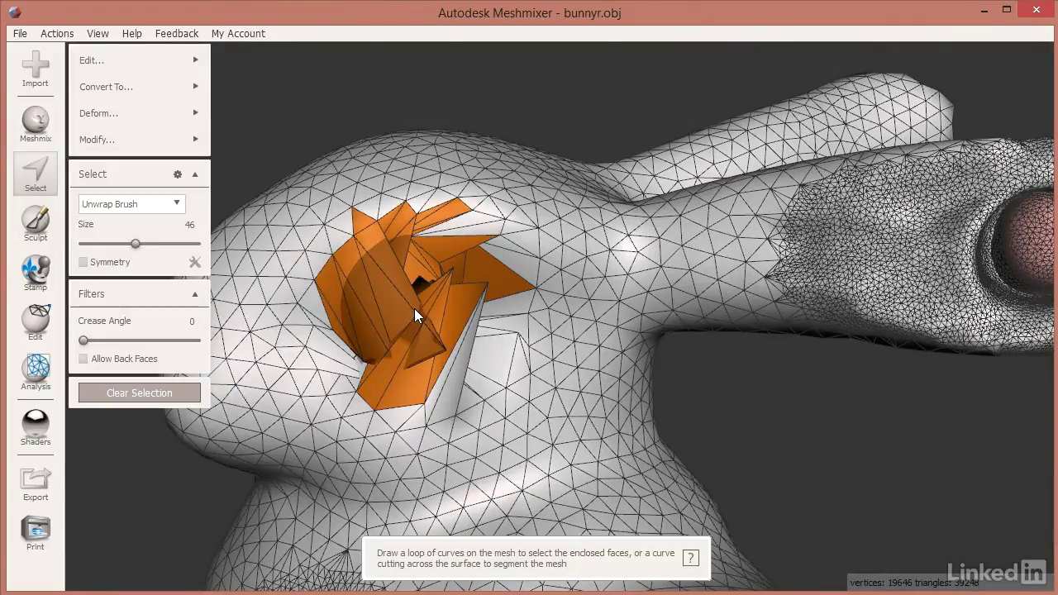
key("Delete")
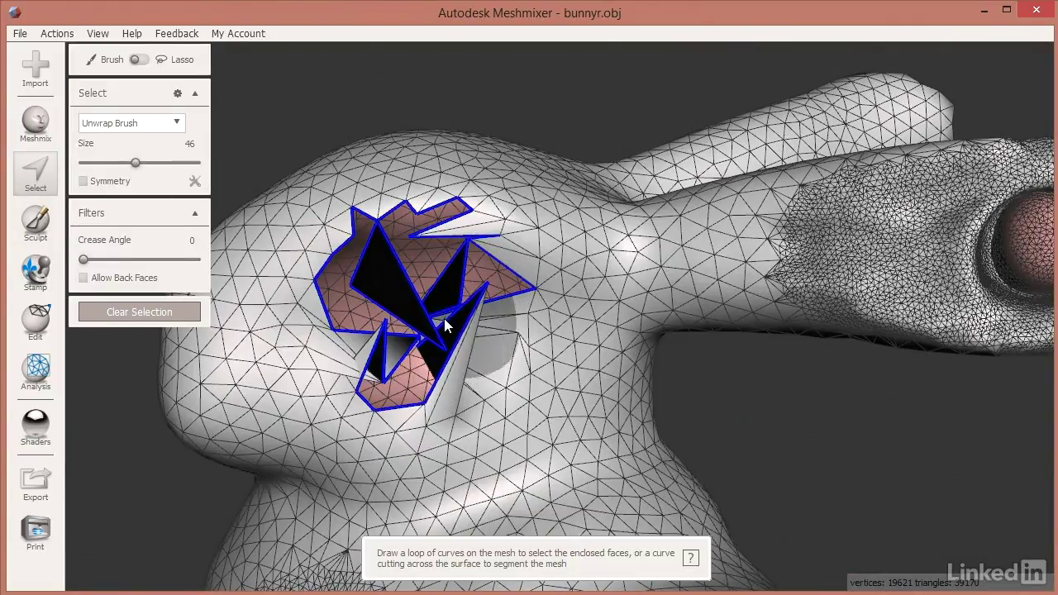
right_click_drag(434, 310, 429, 357)
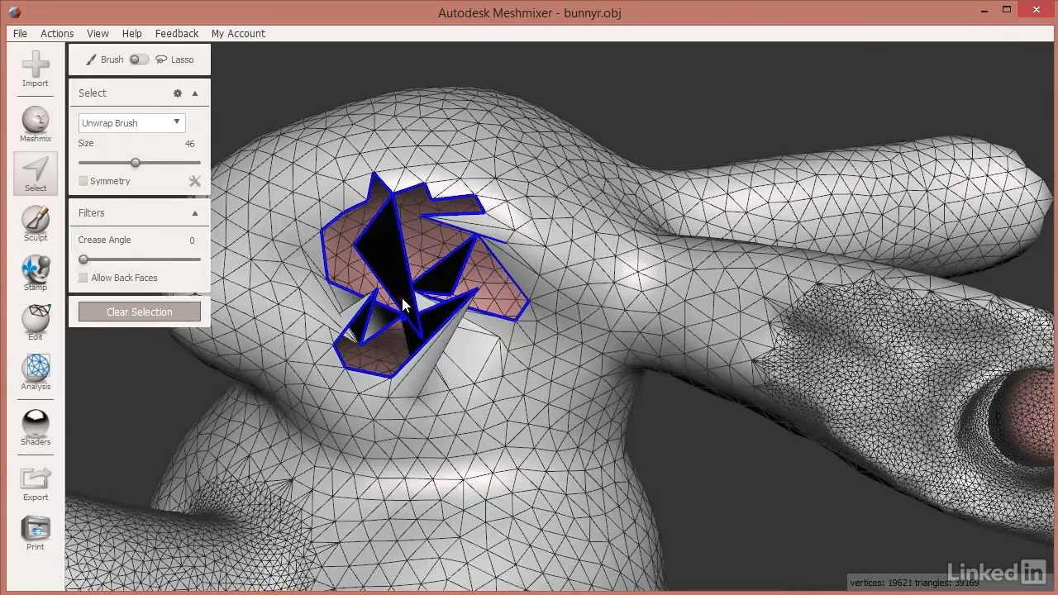
Step: Undo the deletion of the tangled faces on the side of the head
key("ctrl+z")
key("ctrl+z")
key("ctrl+z")
key("ctrl+z")
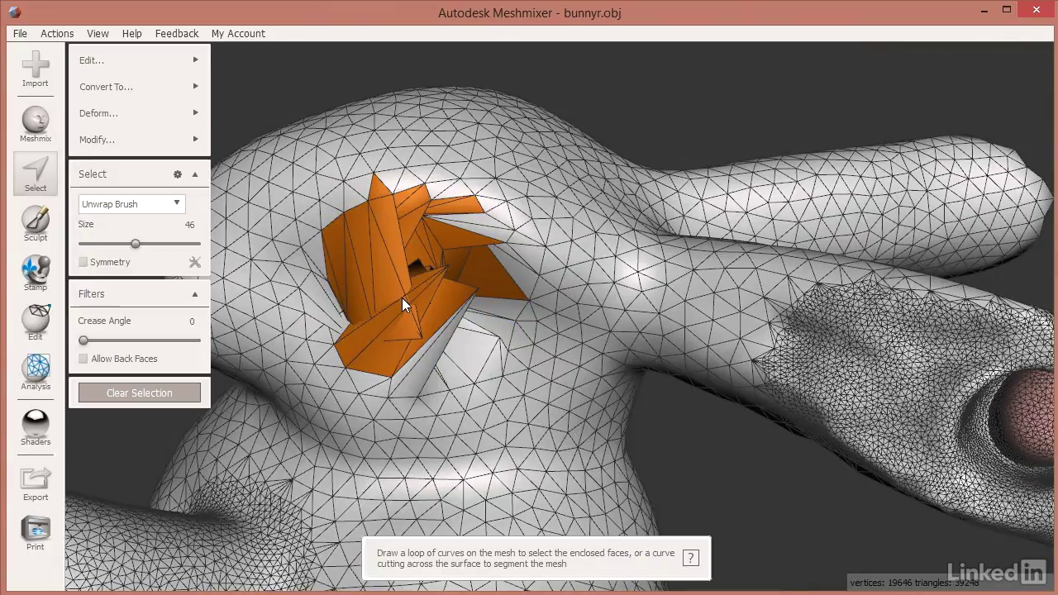